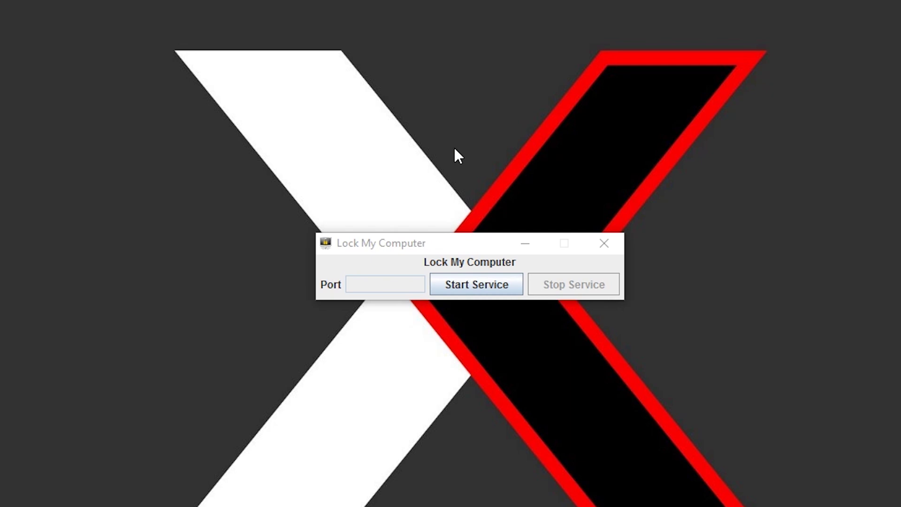
# Step: Start the Lock My Computer service on port 50087 and place Command Prompt beneath it
pyautogui.click(456, 296)
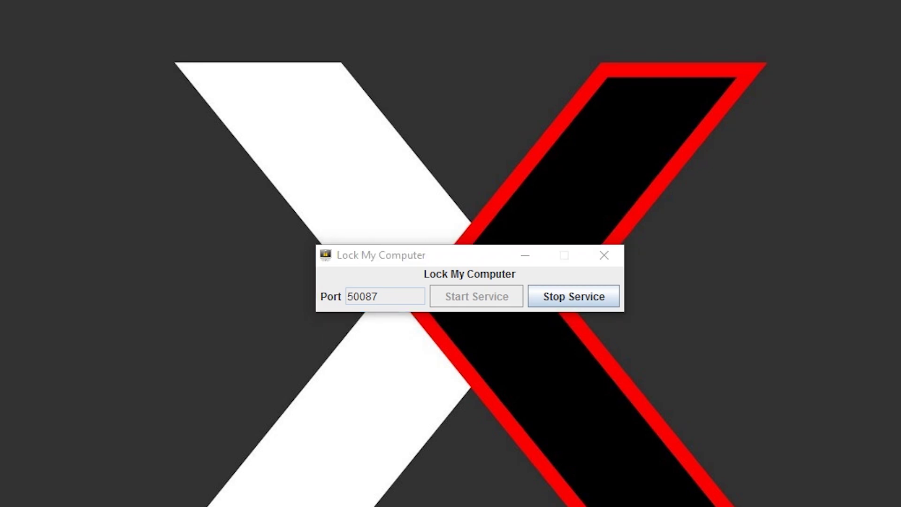
pyautogui.moveTo(22, 4); pyautogui.dragTo(509, 367)
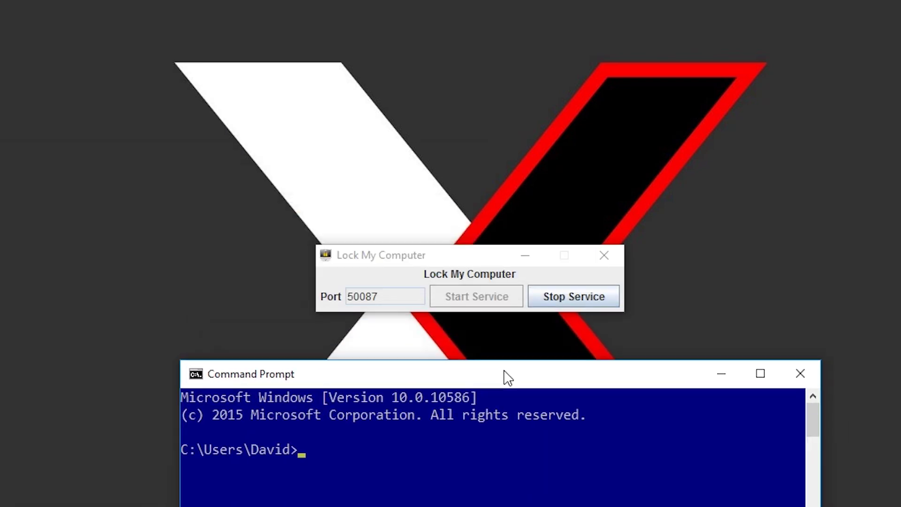